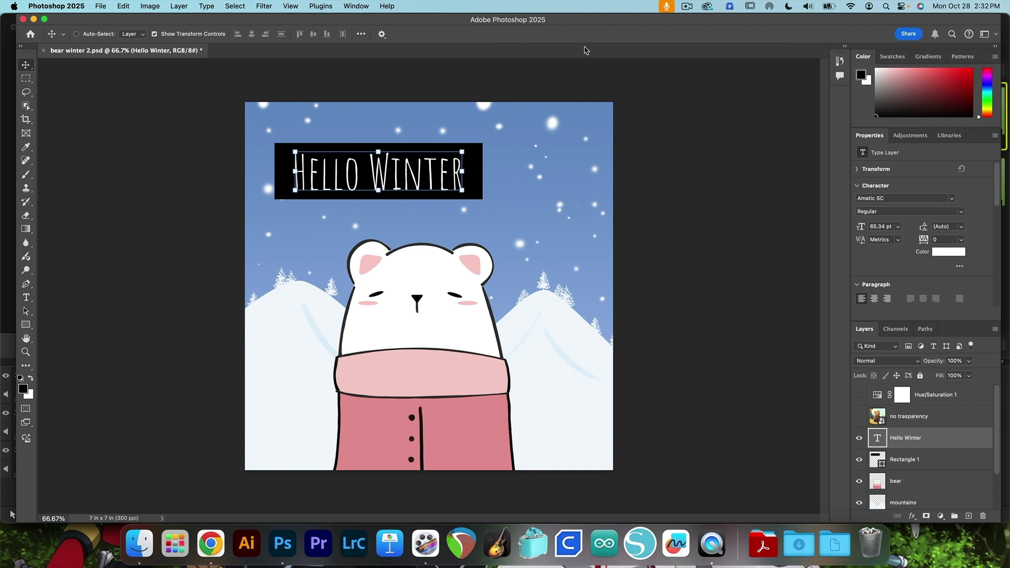
Step: Set the workspace to Essentials (Default)
{"action": "left_click", "coordinate": [349, 6]}
{"action": "mouse_move", "coordinate": [355, 32]}
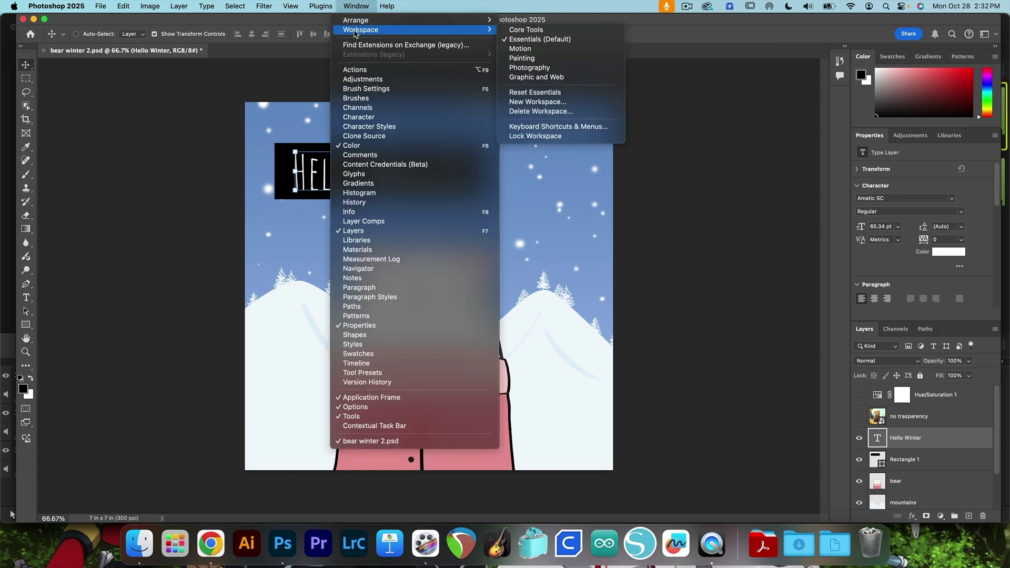
{"action": "left_click", "coordinate": [548, 40]}
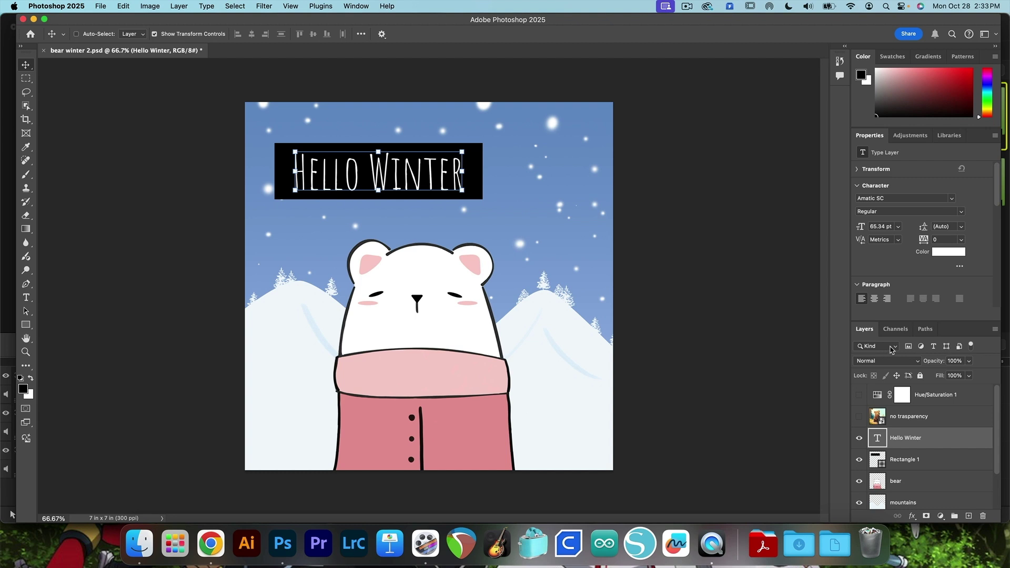
Step: Filter the layer list by pixel layers and type layers, and clear both filters again
{"action": "left_click", "coordinate": [891, 349]}
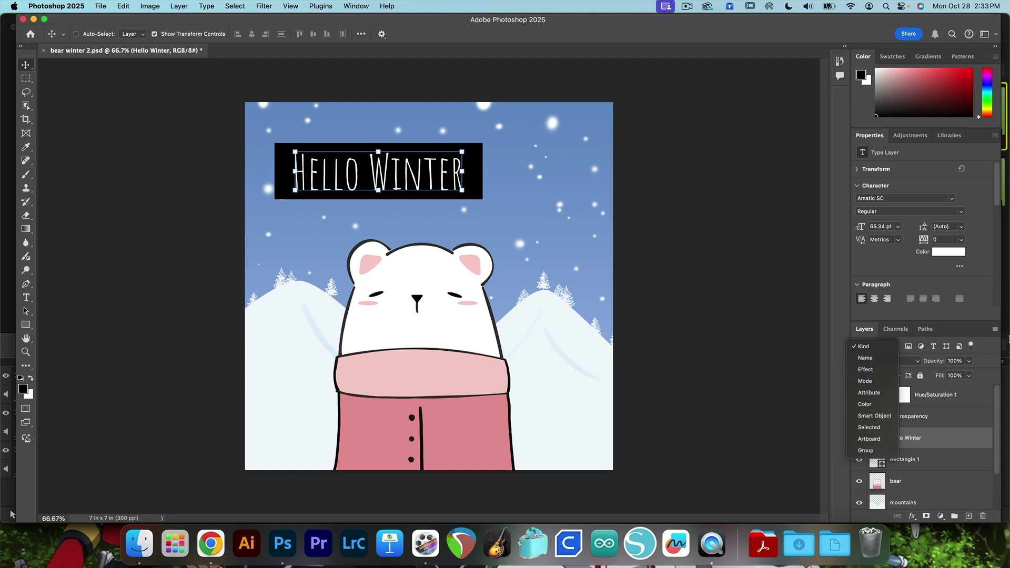
{"action": "left_click", "coordinate": [993, 349]}
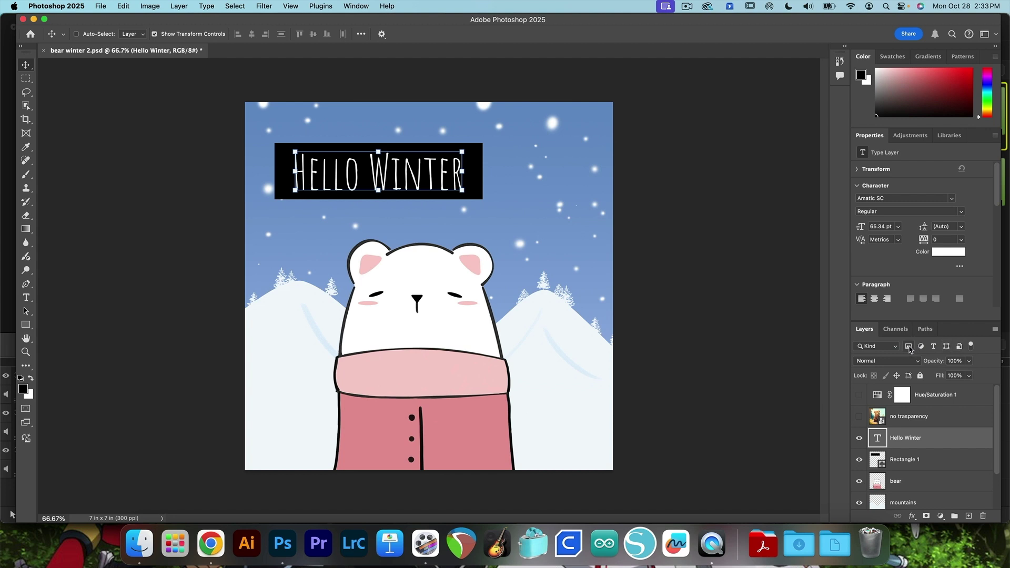
{"action": "left_click", "coordinate": [909, 349]}
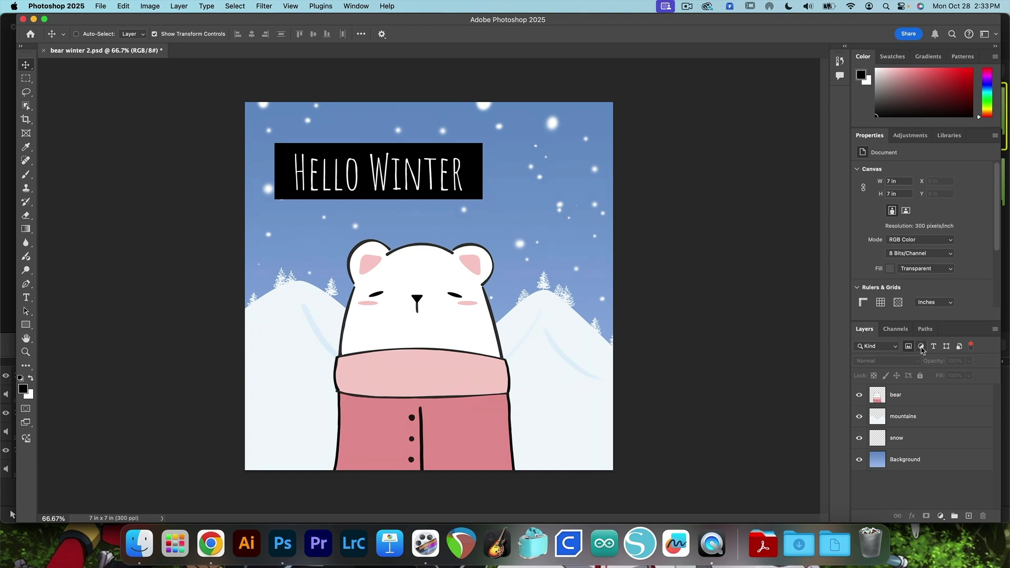
{"action": "left_click", "coordinate": [934, 346]}
{"action": "left_click", "coordinate": [929, 418]}
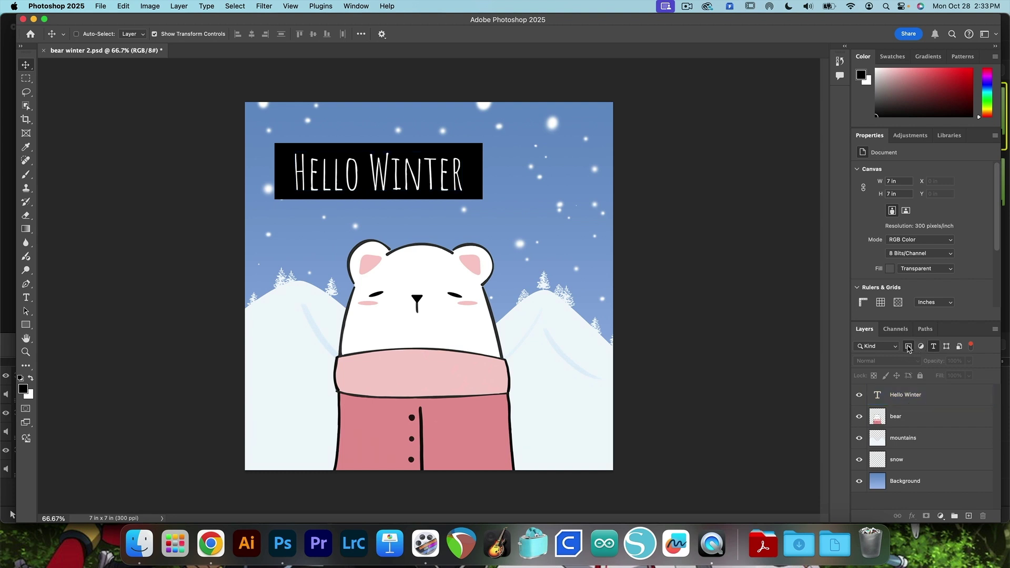
{"action": "left_click", "coordinate": [908, 346]}
{"action": "left_click", "coordinate": [934, 346]}
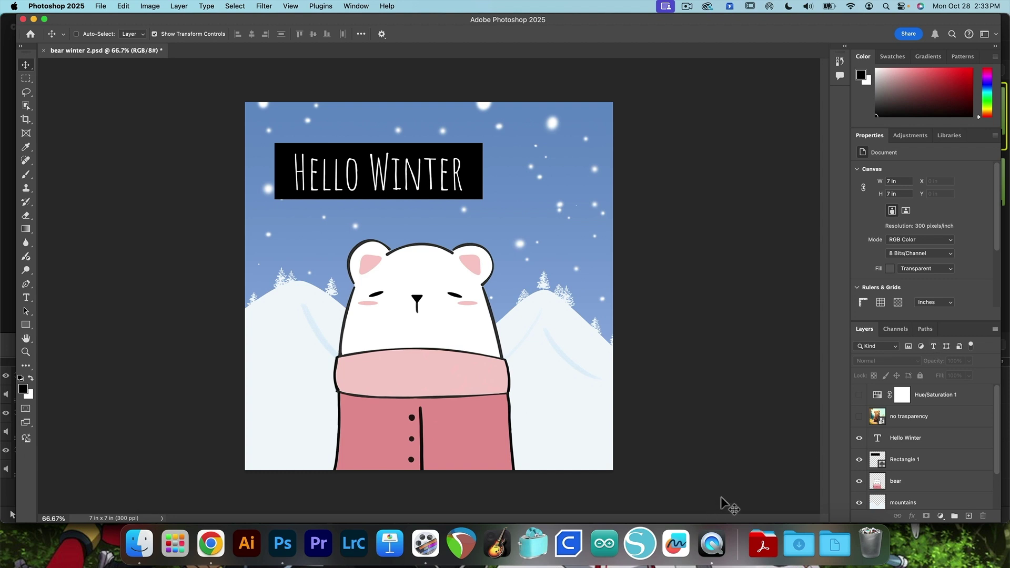
Step: Look through the layer stack down to the bottom and select the Background layer
{"action": "left_click", "coordinate": [936, 433]}
{"action": "key", "text": "super+alt+a"}
{"action": "scroll", "coordinate": [913, 415], "scroll_direction": "down", "scroll_amount": 2}
{"action": "left_click", "coordinate": [910, 445]}
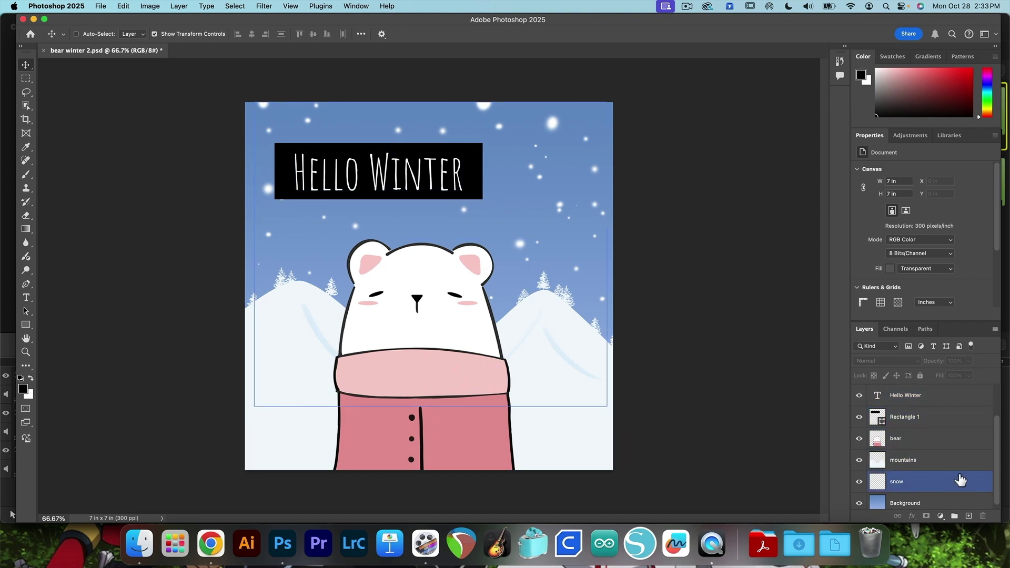
{"action": "scroll", "coordinate": [960, 476], "scroll_direction": "up", "scroll_amount": 1}
{"action": "scroll", "coordinate": [955, 436], "scroll_direction": "down", "scroll_amount": 1}
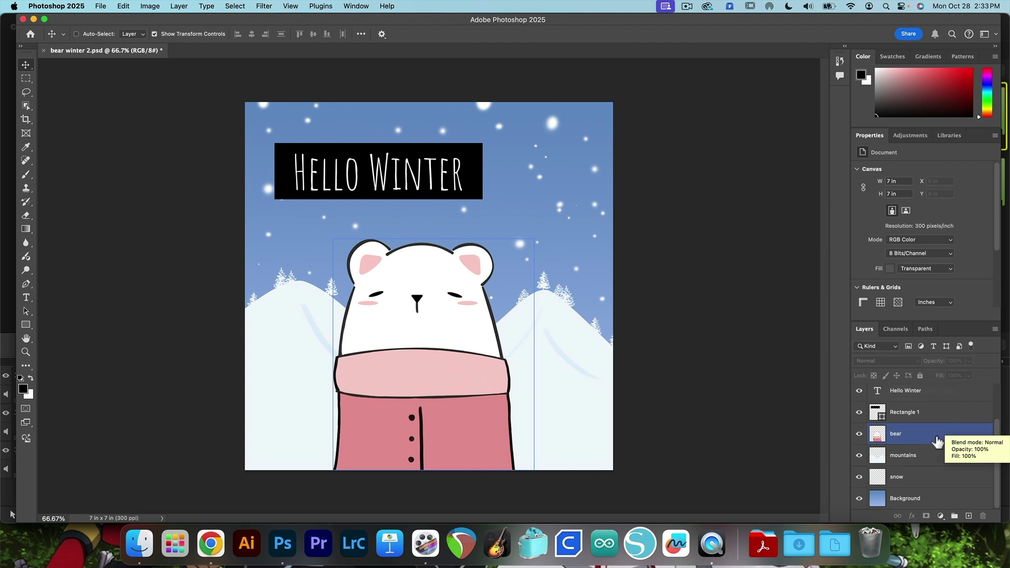
{"action": "left_click", "coordinate": [944, 500]}
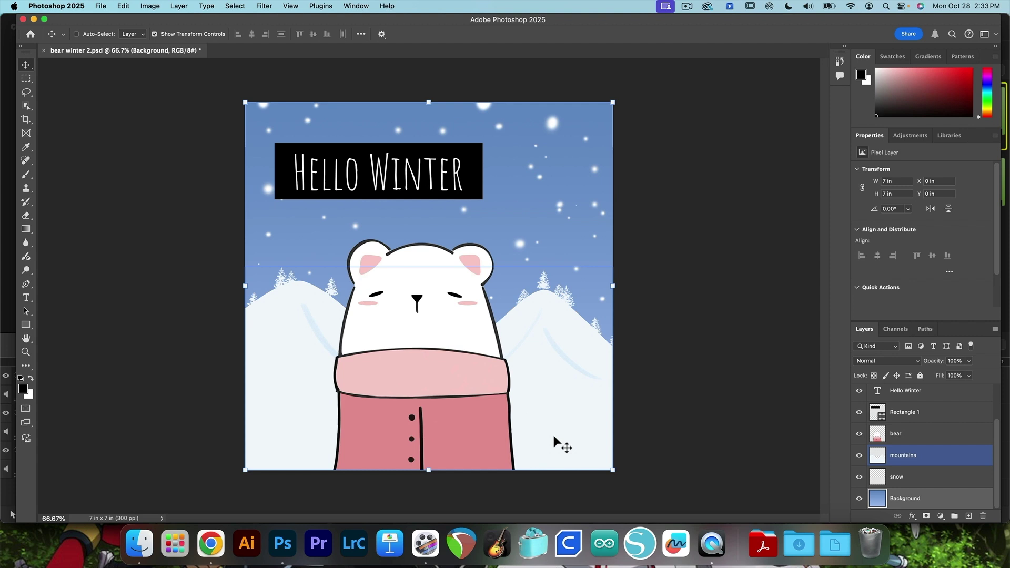
Step: Try narrowing the Rectangle 1 shape behind the text to about 91% of its width, and undo the resize
{"action": "left_click", "coordinate": [945, 413]}
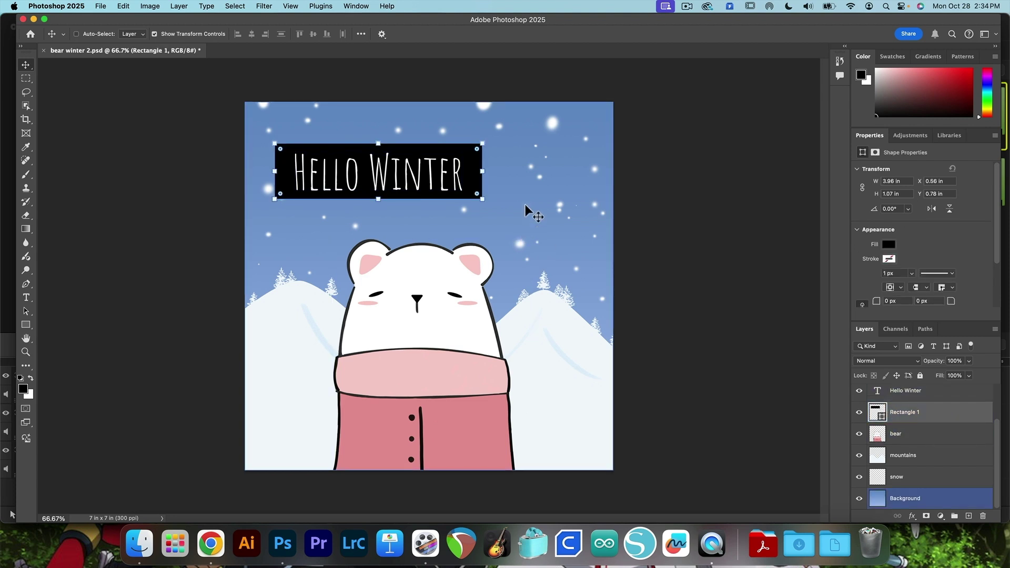
{"action": "mouse_move", "coordinate": [482, 171]}
{"action": "left_mouse_down"}
{"action": "mouse_move", "coordinate": [581, 169]}
{"action": "mouse_move", "coordinate": [465, 171]}
{"action": "left_mouse_up"}
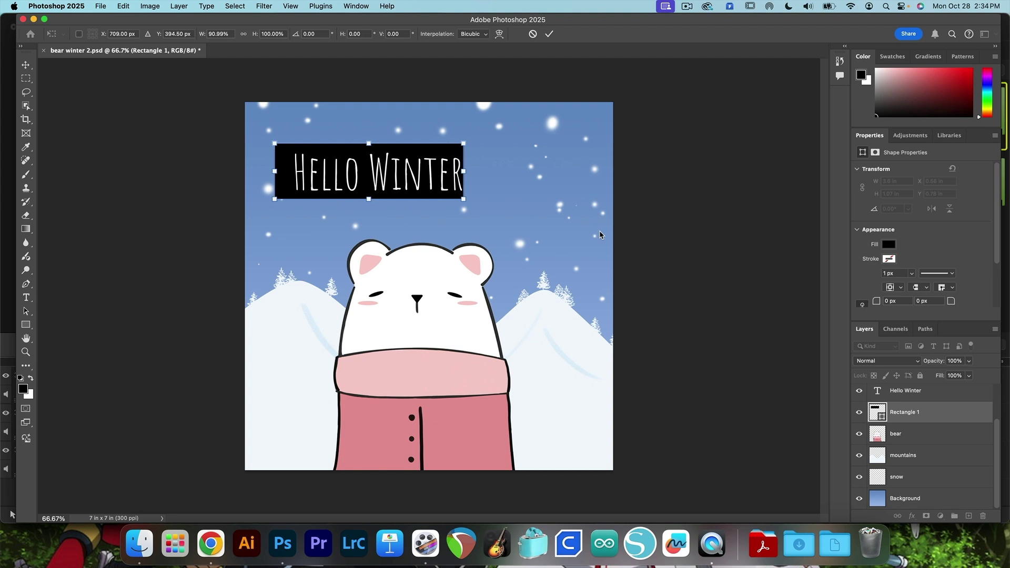
{"action": "left_click", "coordinate": [945, 397]}
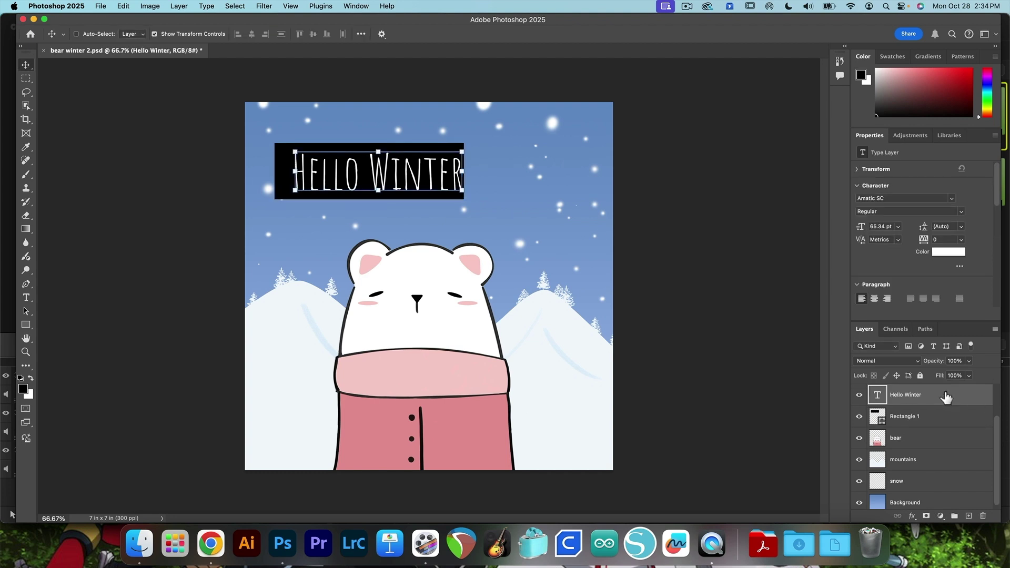
{"action": "key", "text": "super+z"}
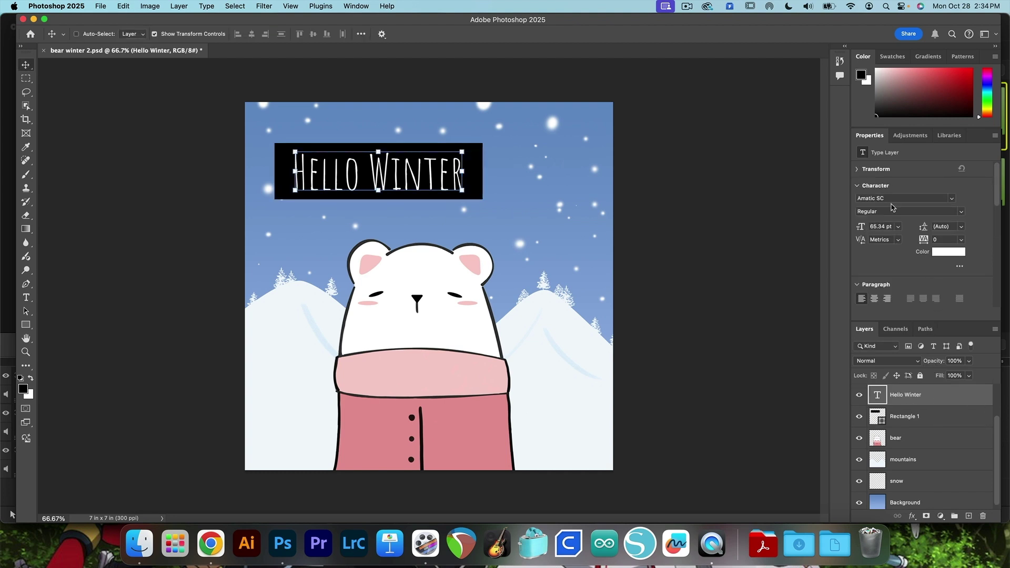
Step: Preview the Australia Custom Regular font on the Hello Winter text layer without applying it
{"action": "left_click", "coordinate": [934, 422]}
{"action": "left_click", "coordinate": [942, 401]}
{"action": "left_click", "coordinate": [953, 203]}
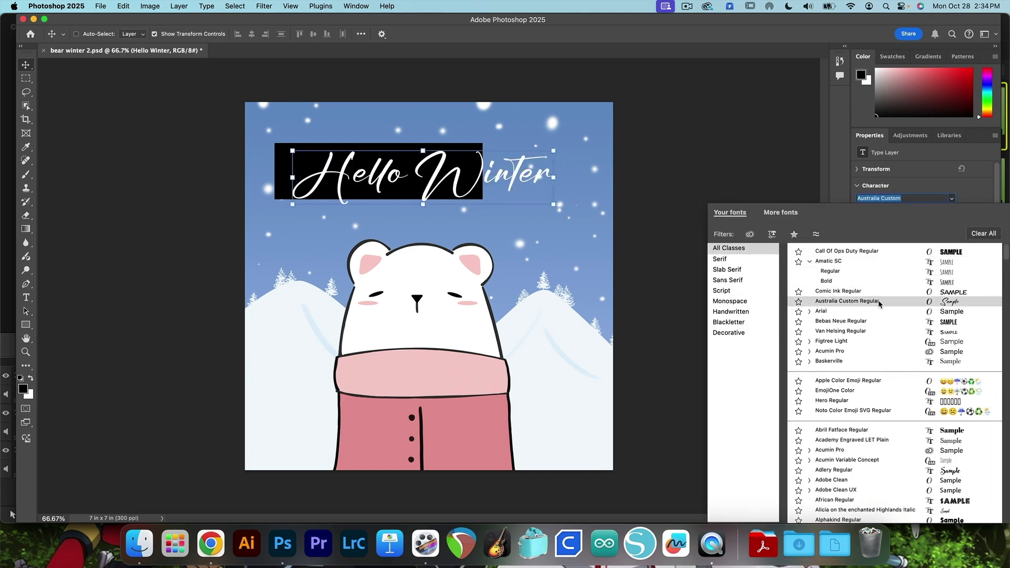
{"action": "left_click", "coordinate": [778, 117]}
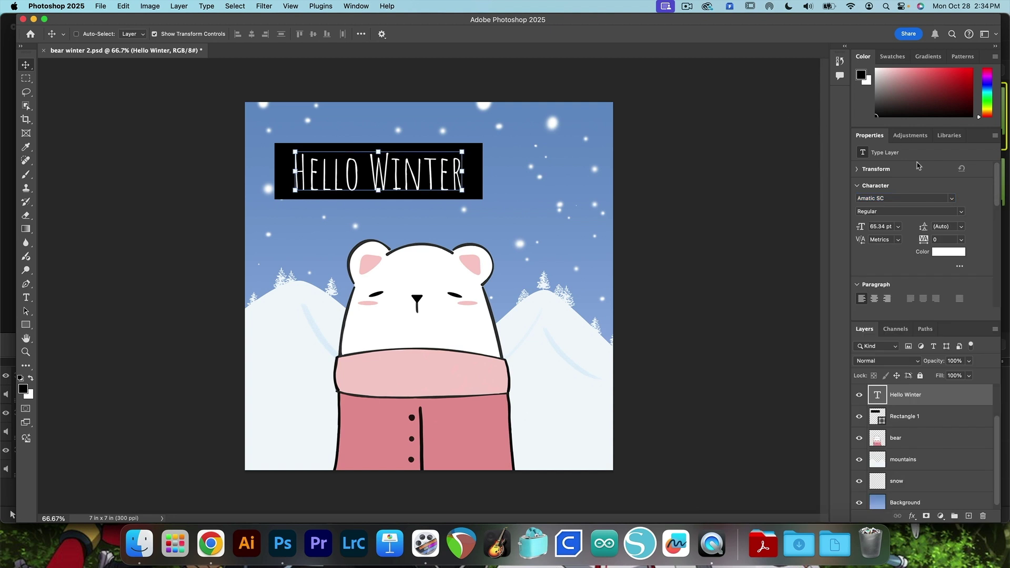
Step: Check the properties of the no trasparency smart object layer and of the Background pixel layer
{"action": "scroll", "coordinate": [913, 400], "scroll_direction": "up", "scroll_amount": 2}
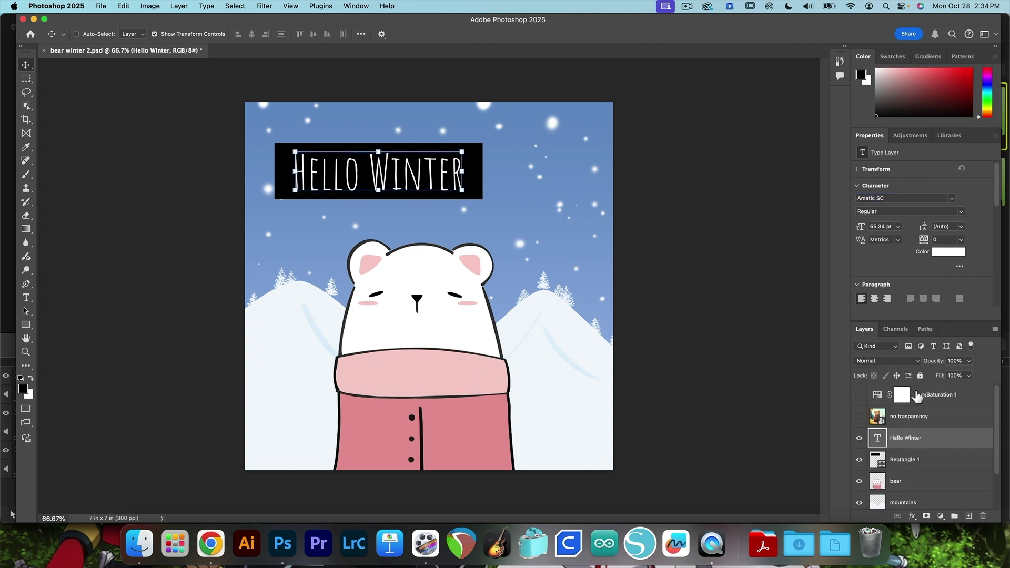
{"action": "left_click", "coordinate": [939, 421]}
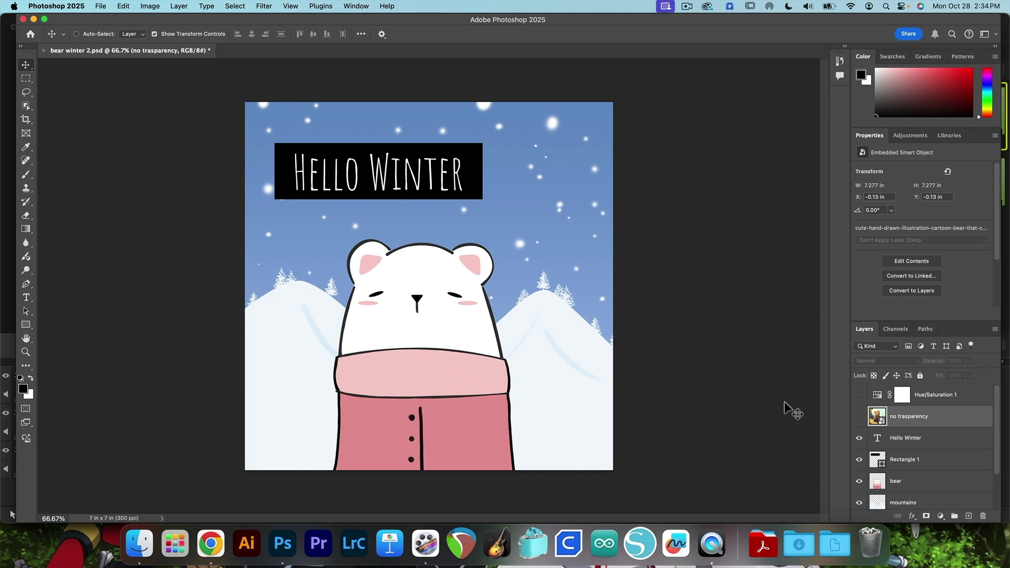
{"action": "left_click", "coordinate": [912, 487]}
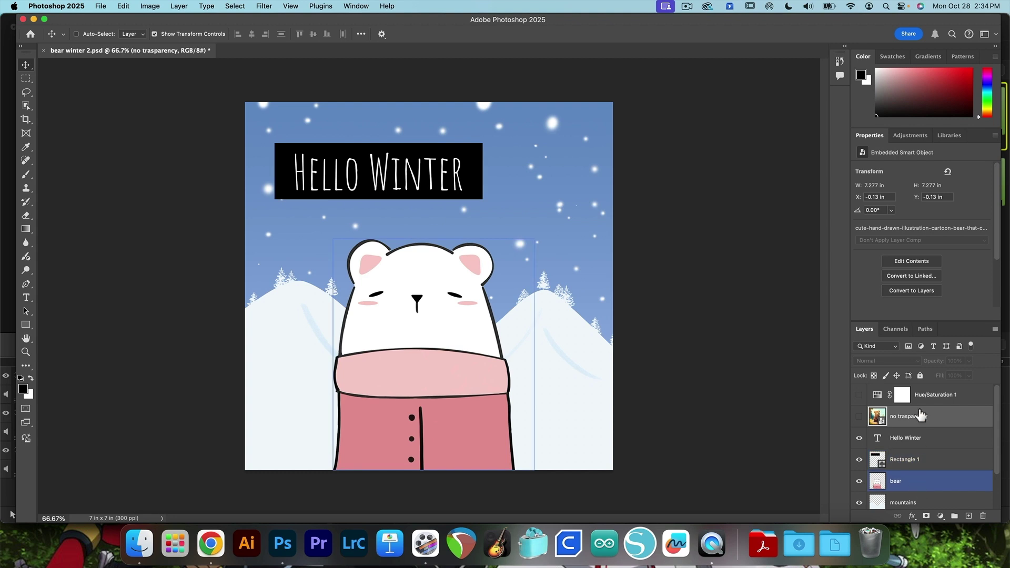
{"action": "scroll", "coordinate": [922, 421], "scroll_direction": "down", "scroll_amount": 3}
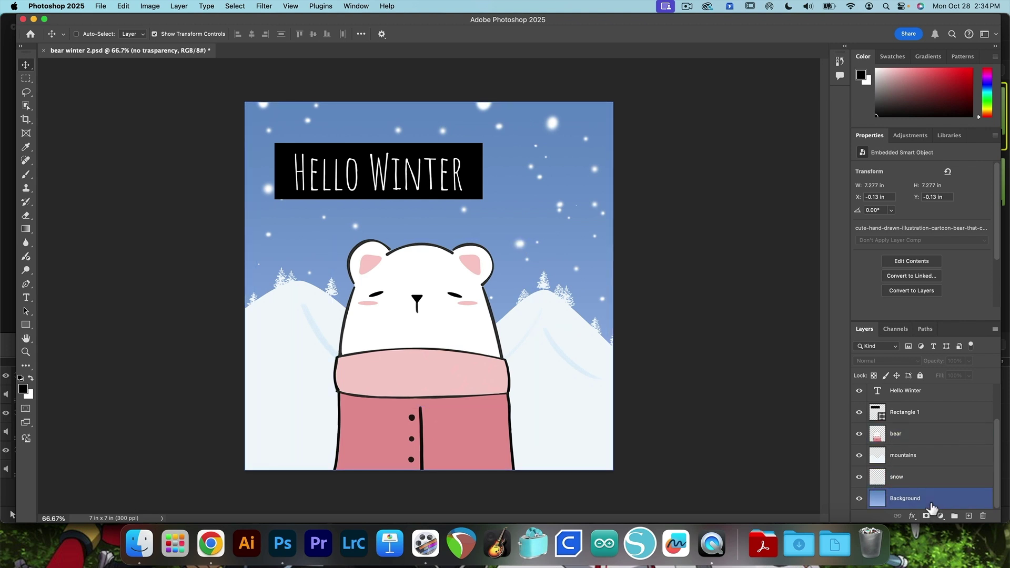
{"action": "left_click_drag", "start_coordinate": [931, 507], "coordinate": [910, 509]}
{"action": "left_click", "coordinate": [927, 443]}
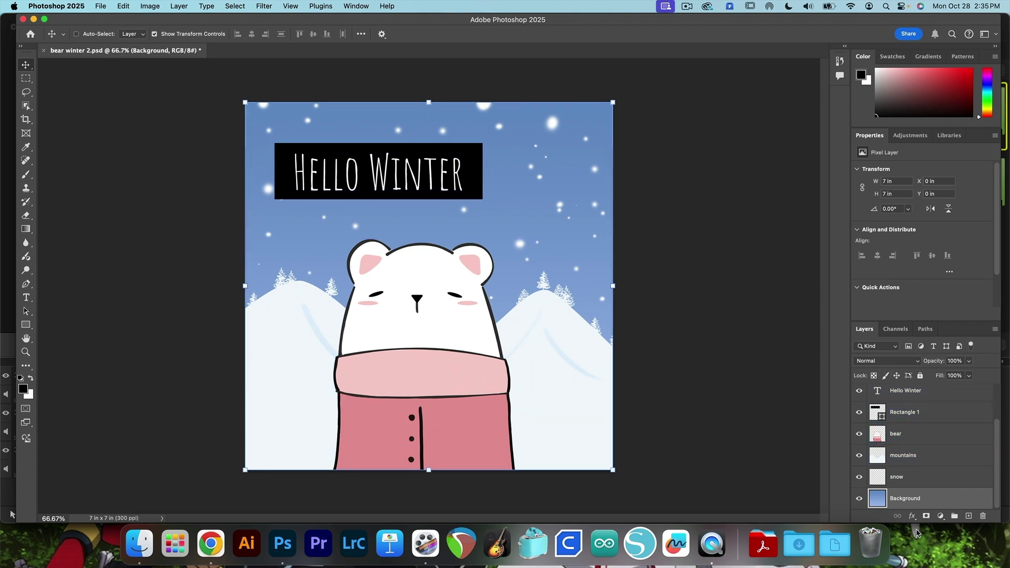
Step: Preview blend modes such as Linear Burn, Color Dodge and Hard Light on the bear layer without applying one
{"action": "left_click", "coordinate": [927, 436]}
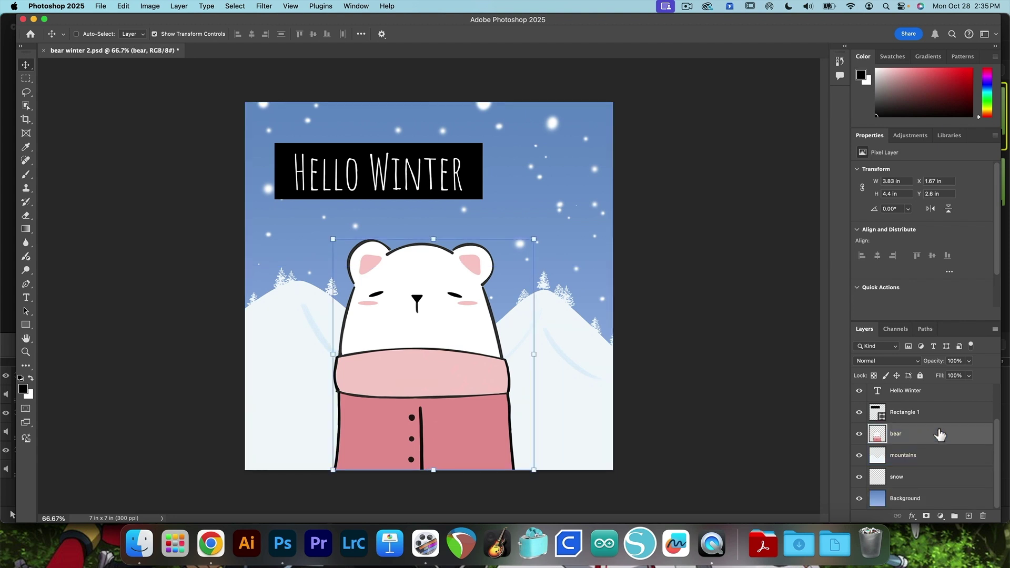
{"action": "left_click", "coordinate": [918, 362]}
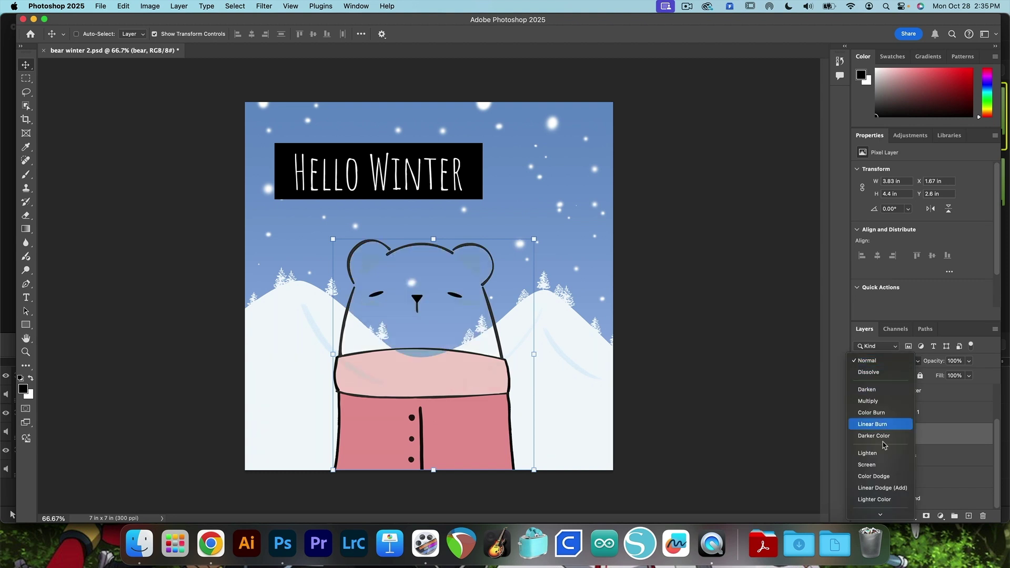
{"action": "scroll", "coordinate": [883, 456], "scroll_direction": "down", "scroll_amount": 3}
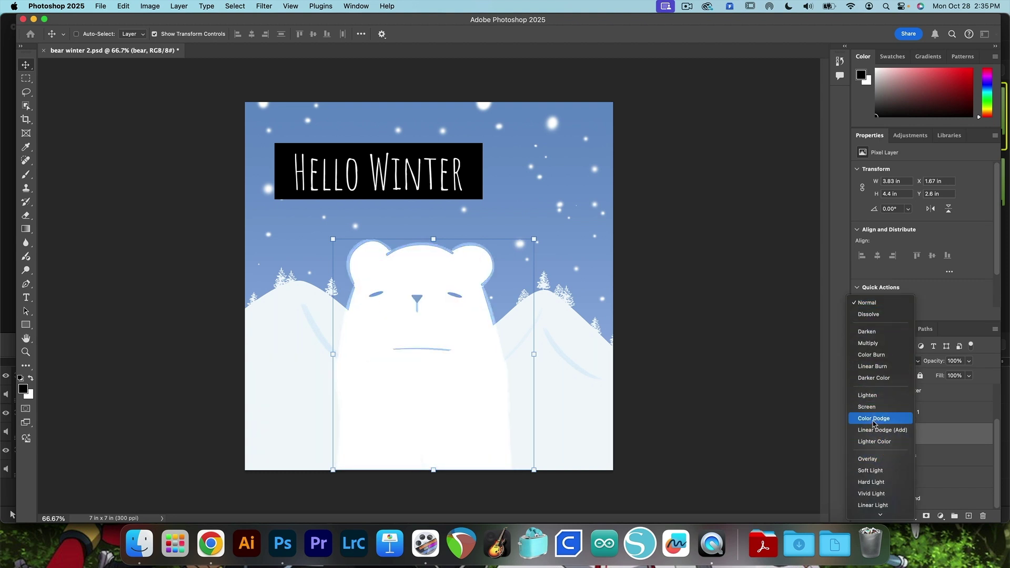
{"action": "scroll", "coordinate": [874, 428], "scroll_direction": "down", "scroll_amount": 3}
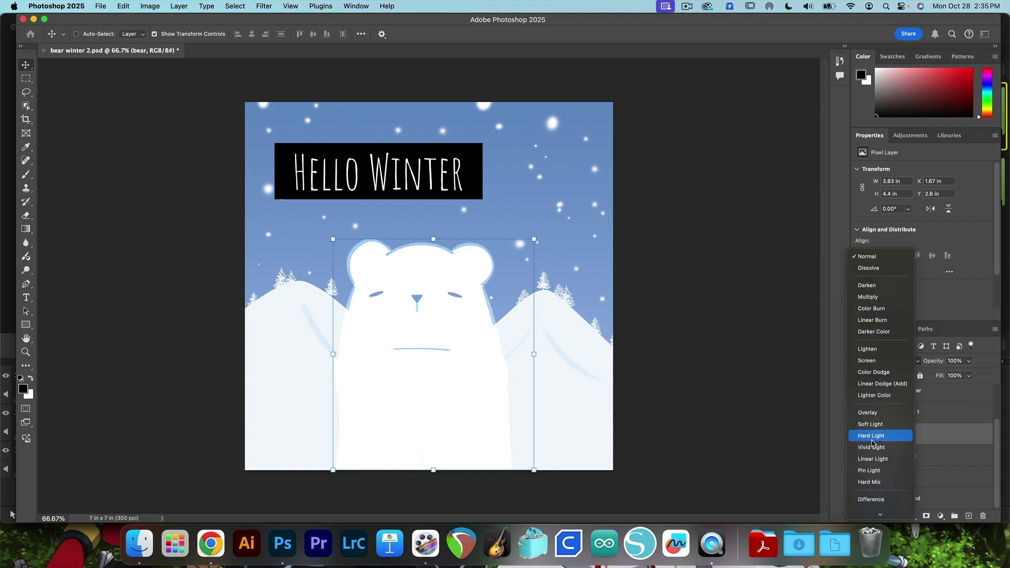
{"action": "left_click", "coordinate": [799, 312]}
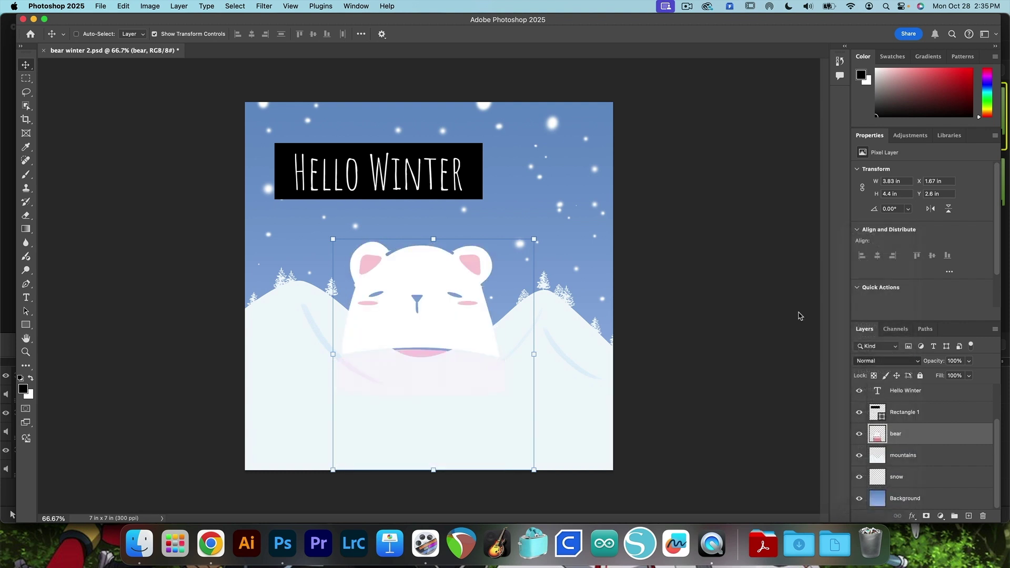
Step: Try adjusting the opacity of the bear layer
{"action": "left_click", "coordinate": [969, 363]}
{"action": "left_click_drag", "start_coordinate": [971, 373], "coordinate": [1005, 373]}
{"action": "left_click", "coordinate": [987, 361]}
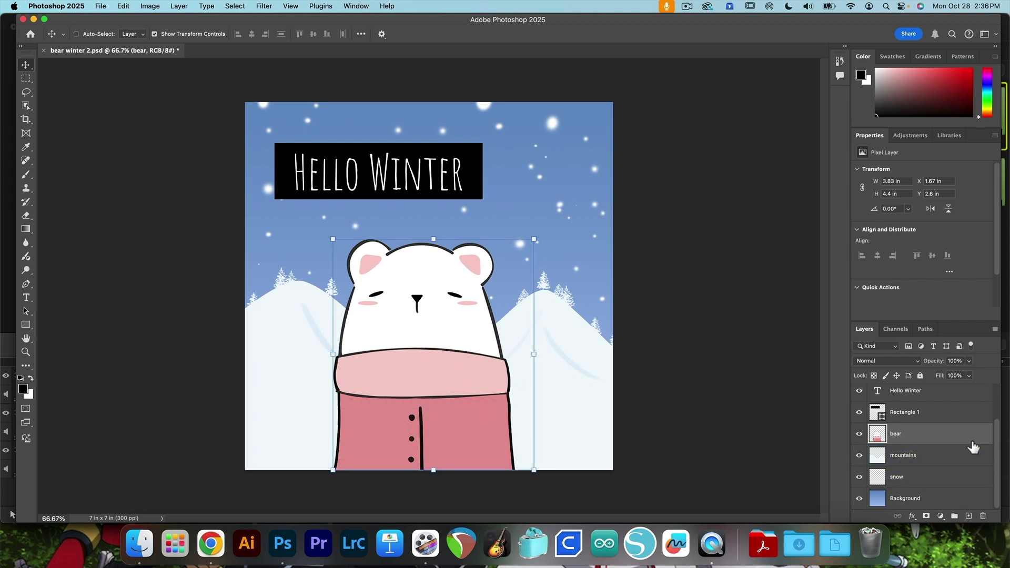
Step: Group all layers from Background up to the Hello Winter text layer
{"action": "left_click", "coordinate": [954, 420]}
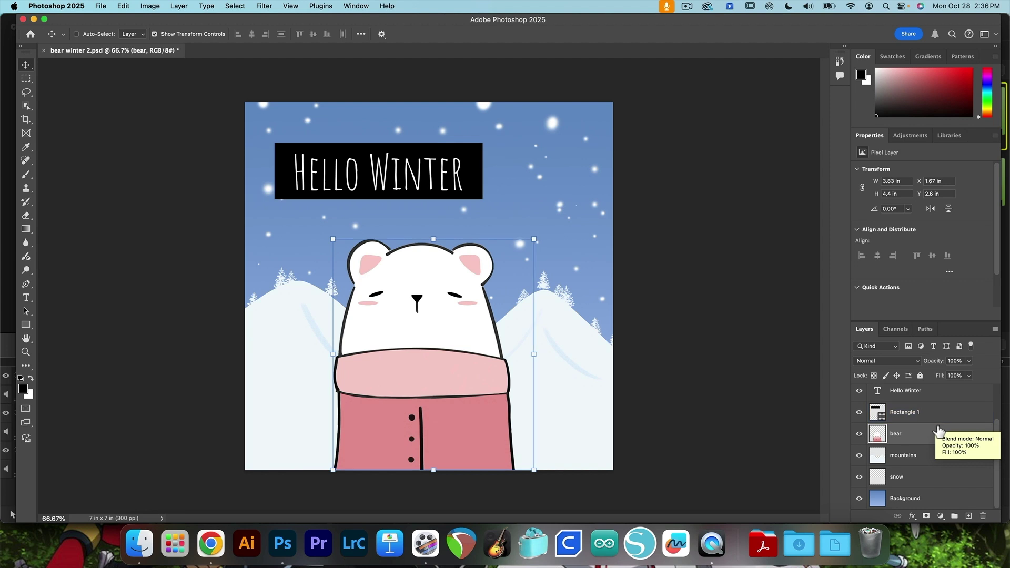
{"action": "left_click", "coordinate": [942, 500]}
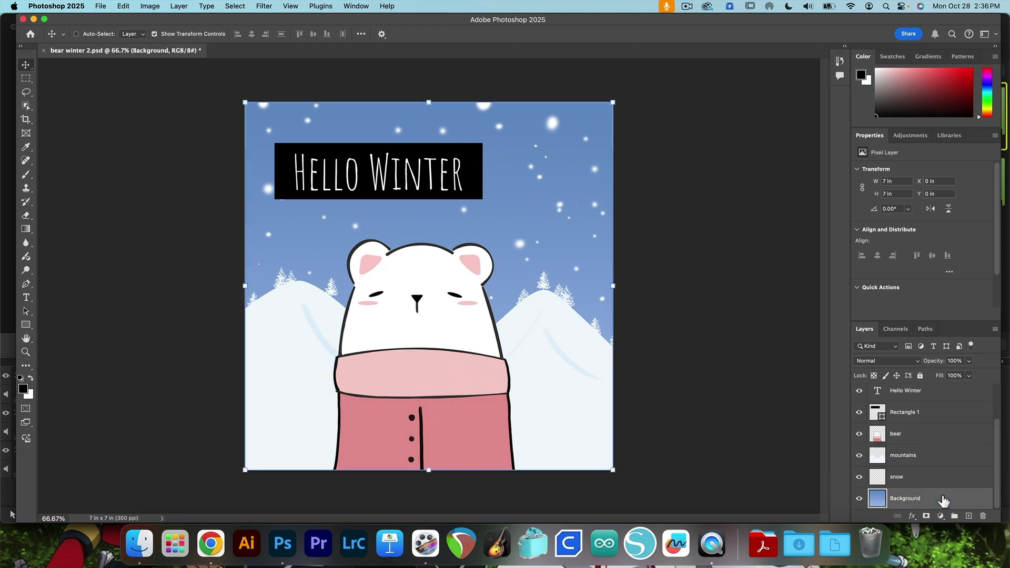
{"action": "scroll", "coordinate": [943, 409], "scroll_direction": "up", "scroll_amount": 2}
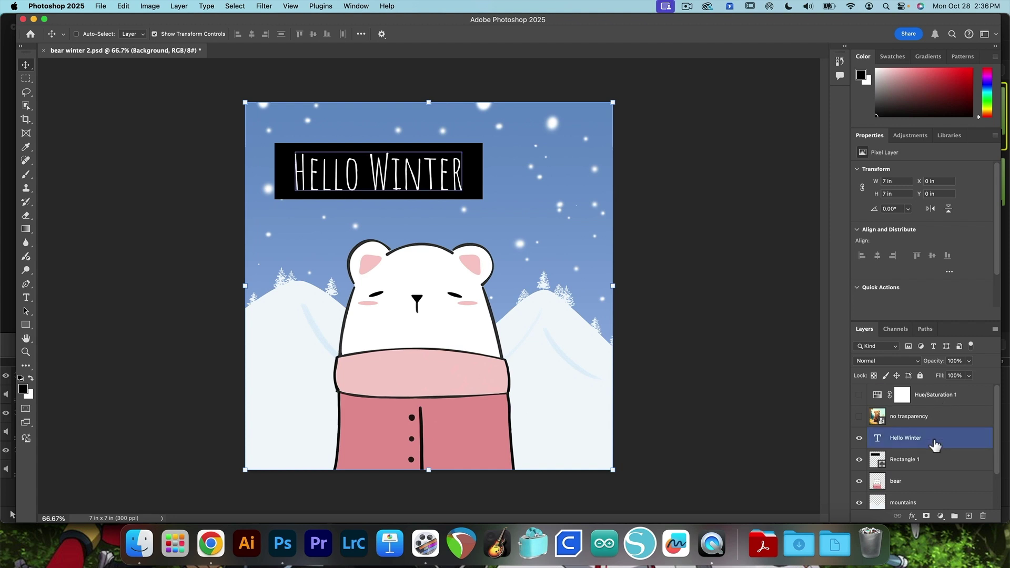
{"action": "left_click", "coordinate": [932, 439], "text": "shift"}
{"action": "right_click", "coordinate": [935, 445]}
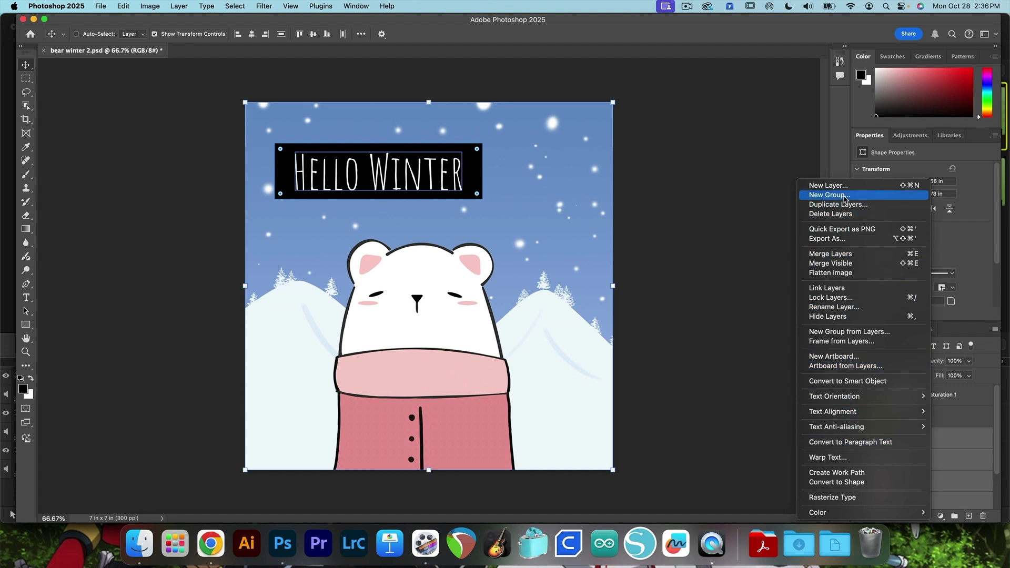
{"action": "left_click", "coordinate": [956, 436]}
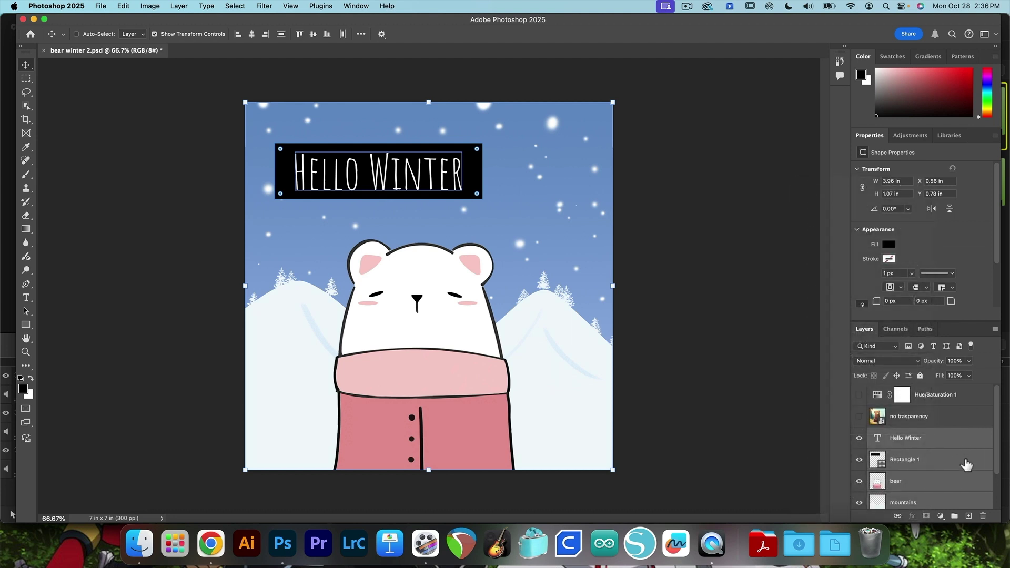
{"action": "left_click_drag", "start_coordinate": [943, 439], "coordinate": [958, 520]}
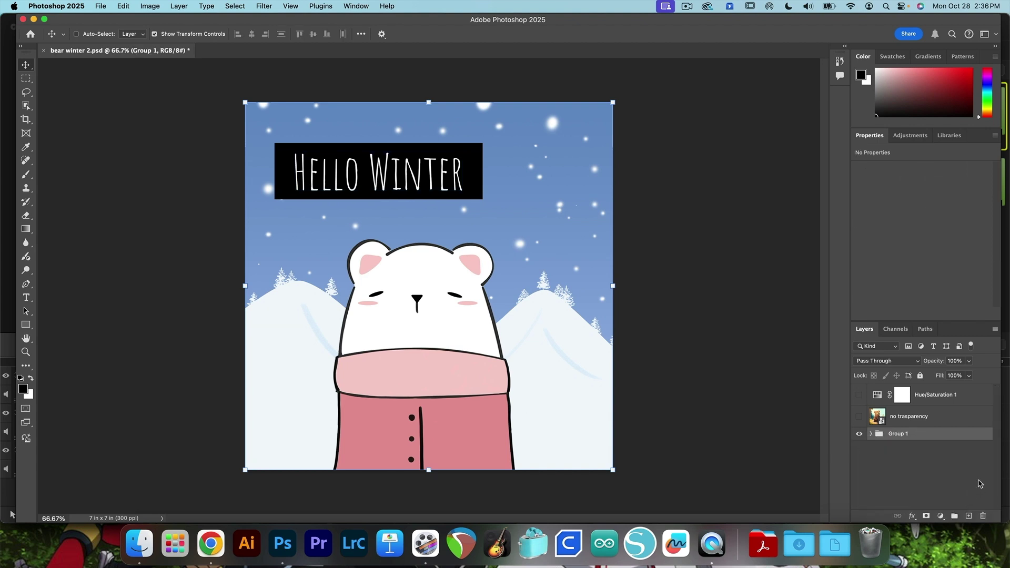
Step: Rename the new layer group to Hello Winter
{"action": "double_click", "coordinate": [897, 434]}
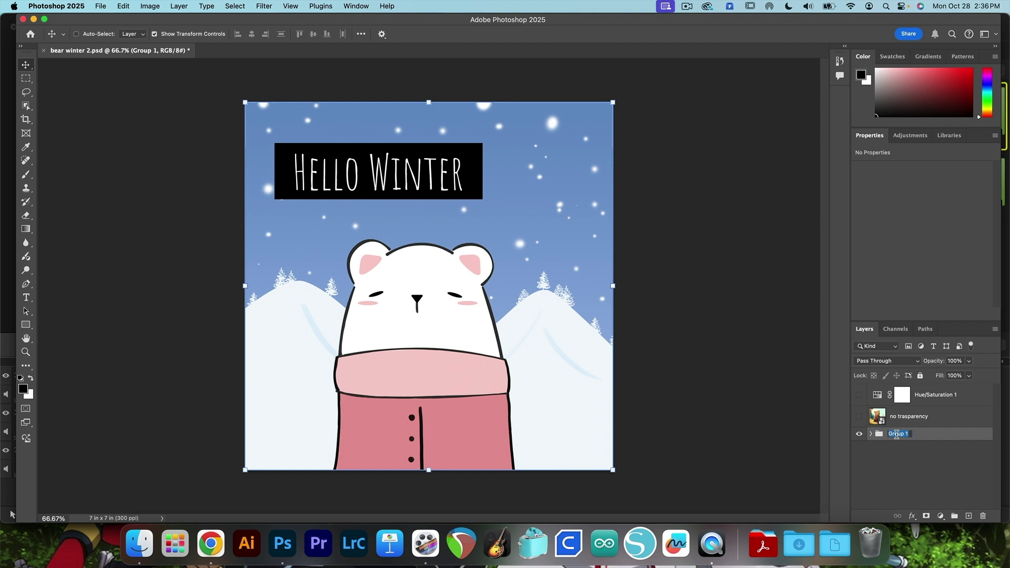
{"action": "type", "text": "Hello Winter"}
{"action": "key", "text": "Return"}
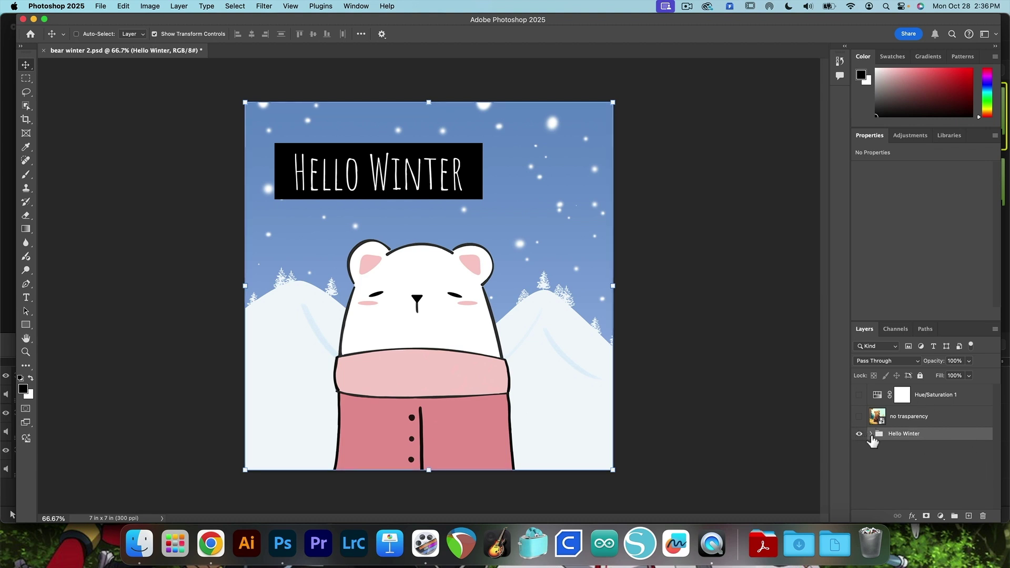
Step: Label the Hello Winter group with the Violet color and expand it to show the layers inside
{"action": "right_click", "coordinate": [927, 436]}
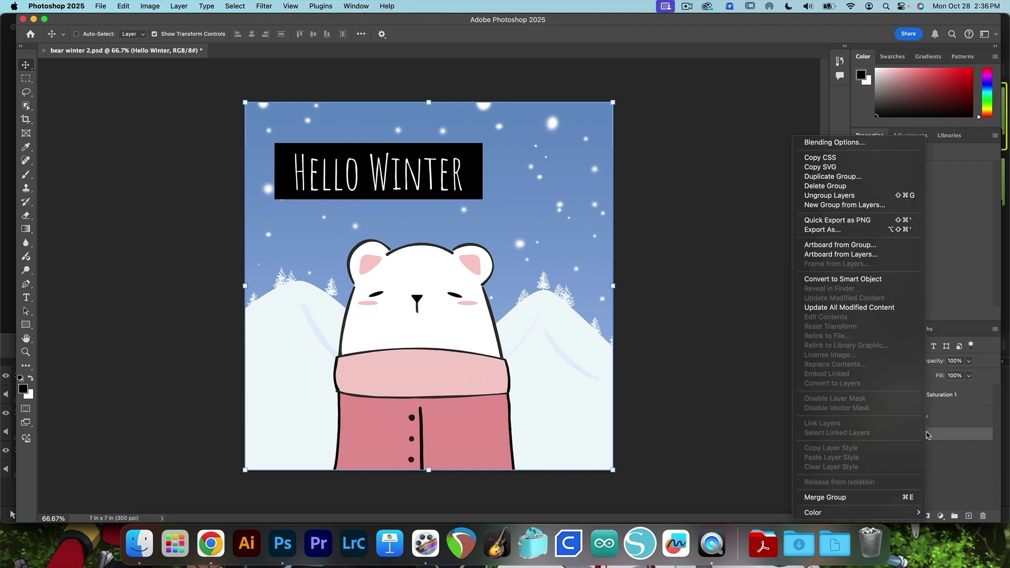
{"action": "mouse_move", "coordinate": [851, 514]}
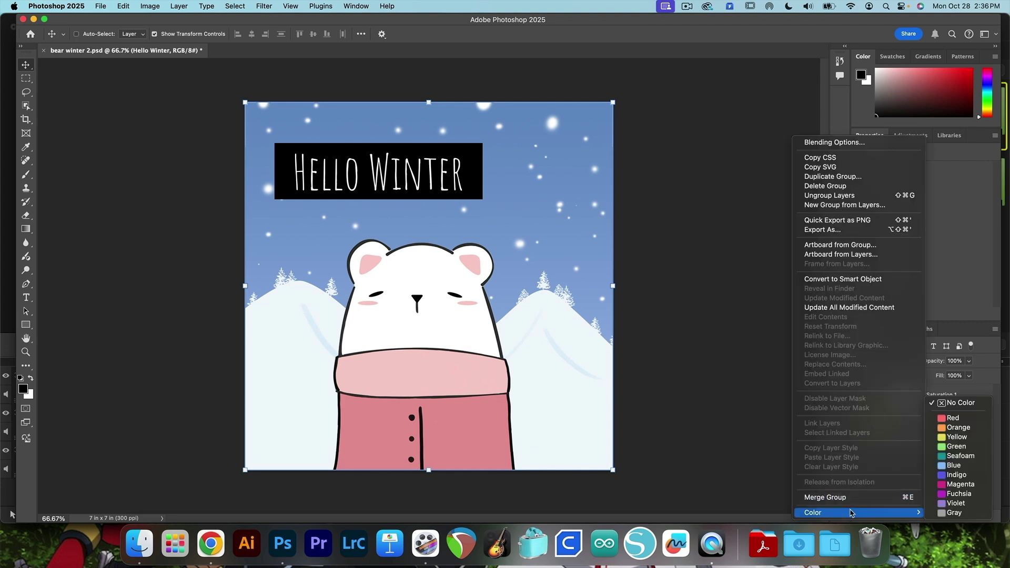
{"action": "left_click", "coordinate": [971, 504]}
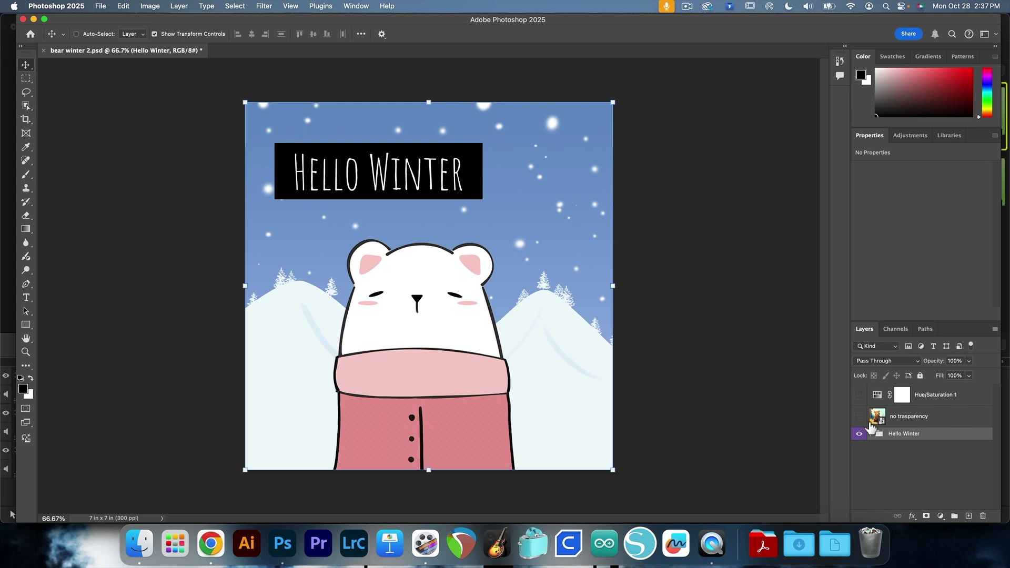
{"action": "left_click", "coordinate": [872, 434]}
{"action": "left_click", "coordinate": [907, 451]}
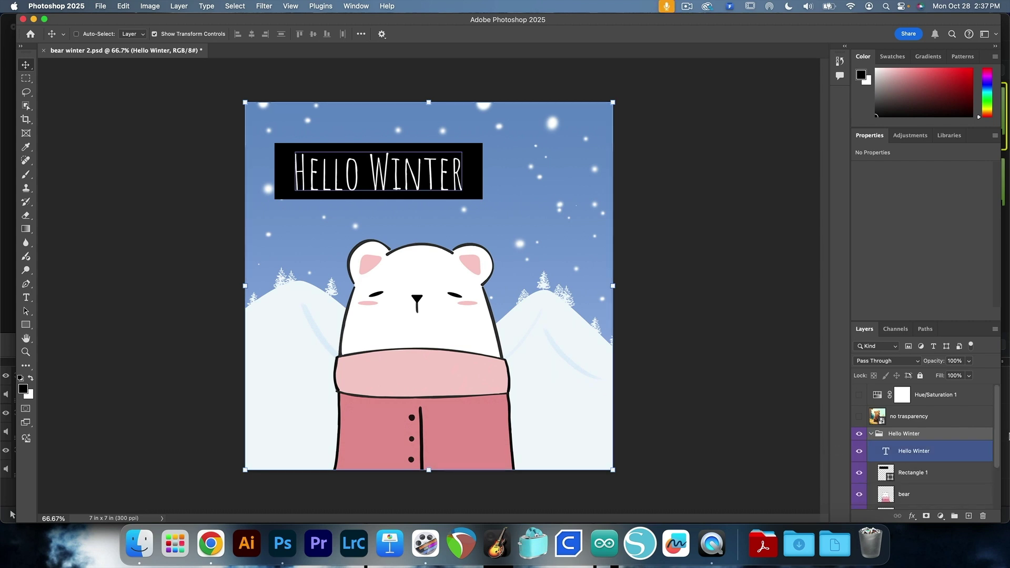
{"action": "left_click", "coordinate": [918, 473]}
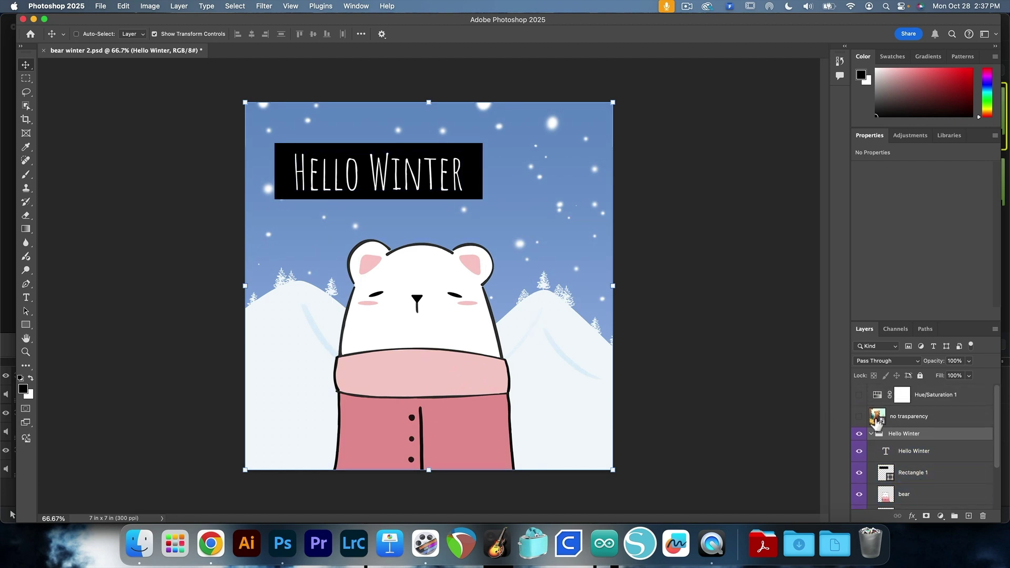
Step: Show the no trasparency layer to view its full-canvas brown bear image, and hide it again
{"action": "left_click", "coordinate": [941, 420]}
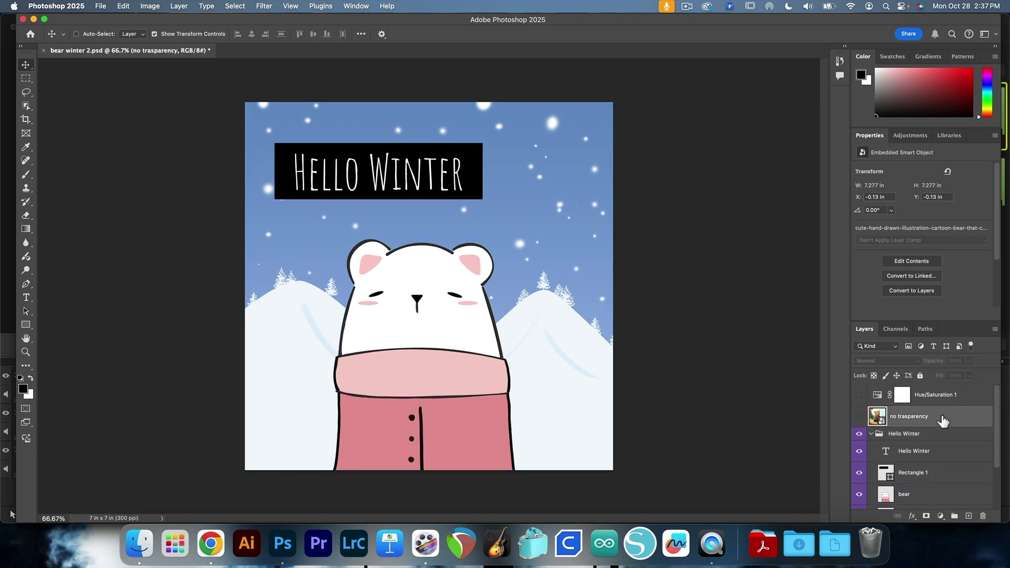
{"action": "left_click", "coordinate": [860, 417]}
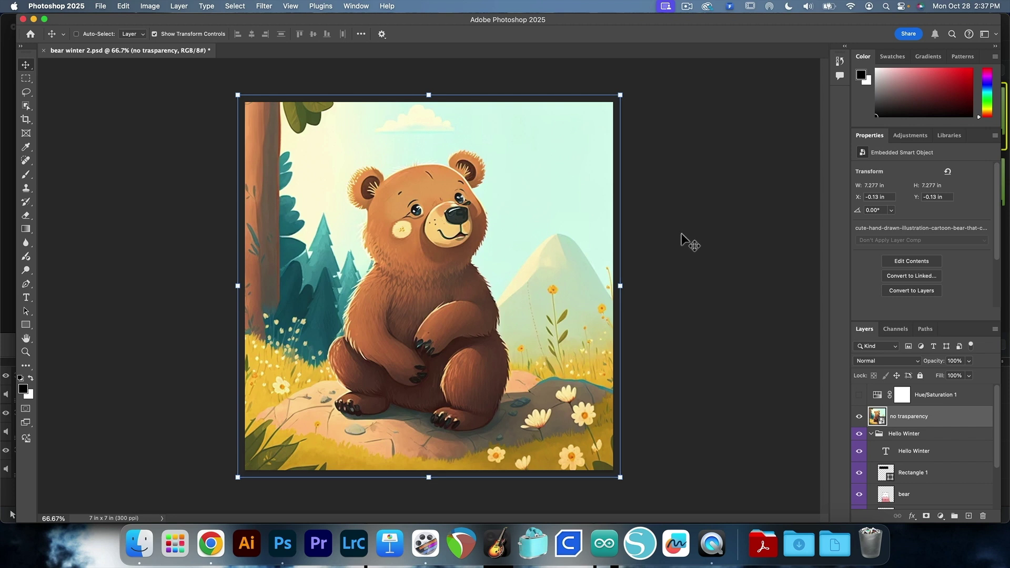
{"action": "left_click", "coordinate": [859, 417]}
Step: Toggle the visibility of the Rectangle 1 layer off and on to compare, and collapse the Hello Winter group
{"action": "left_click", "coordinate": [888, 451]}
{"action": "left_click", "coordinate": [882, 473]}
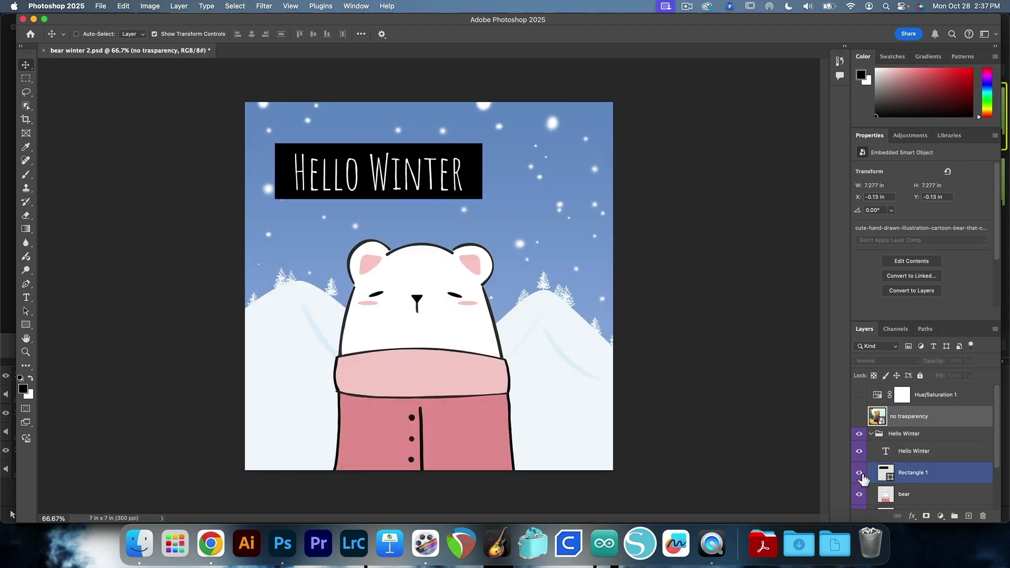
{"action": "left_click", "coordinate": [859, 473]}
{"action": "left_click", "coordinate": [859, 474]}
{"action": "left_click", "coordinate": [859, 473]}
{"action": "left_click", "coordinate": [860, 472]}
{"action": "left_click", "coordinate": [382, 362], "text": "super"}
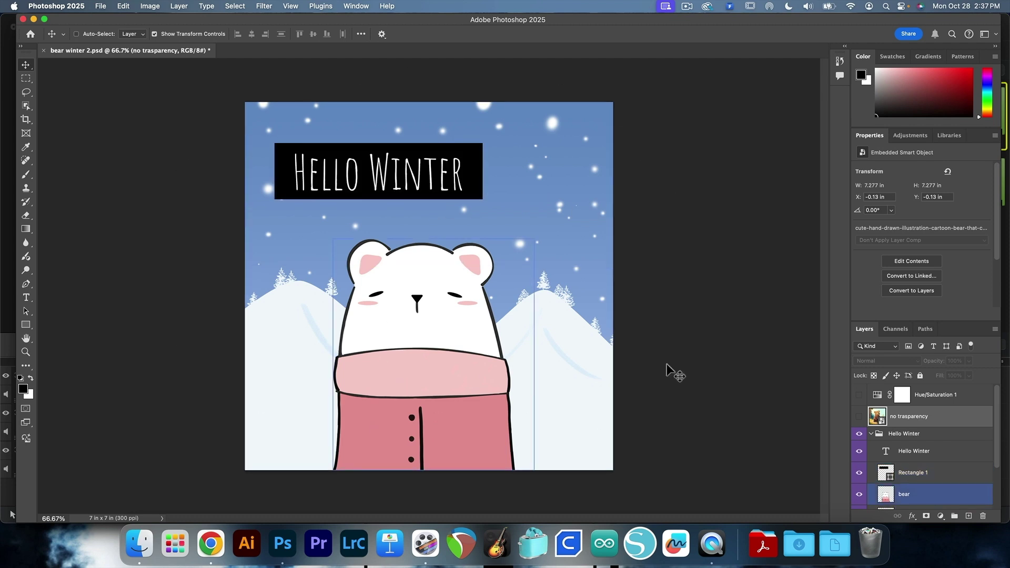
{"action": "left_click", "coordinate": [874, 437]}
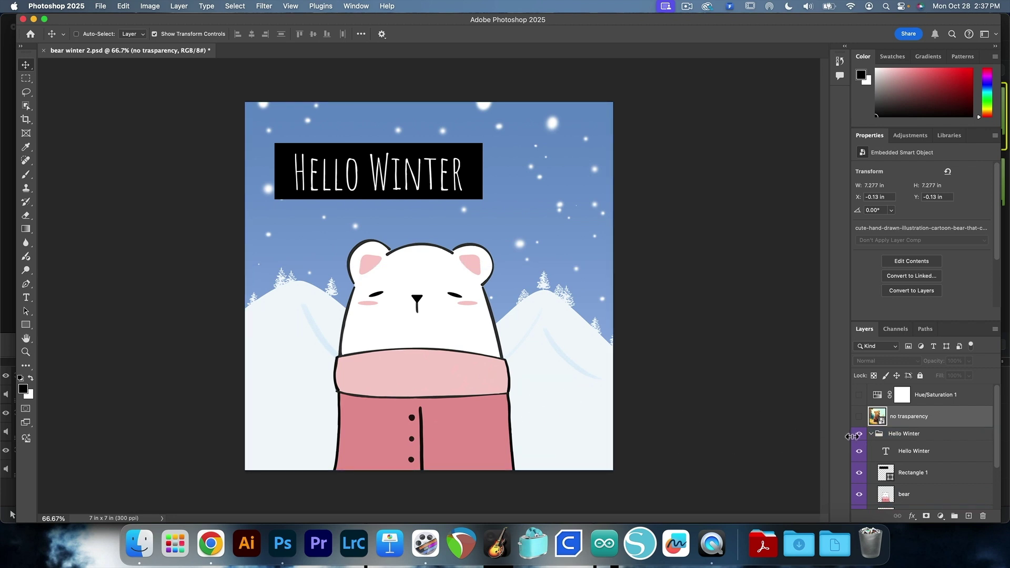
{"action": "left_click", "coordinate": [871, 434]}
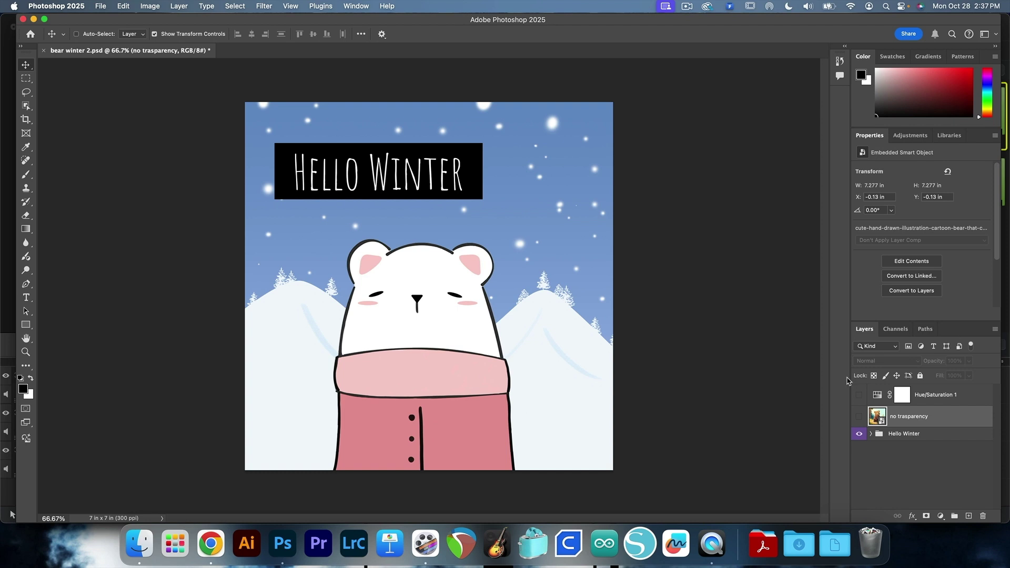
Step: Make the Hue/Saturation 1 adjustment layer visible and set its hue to +45
{"action": "left_click", "coordinate": [944, 401]}
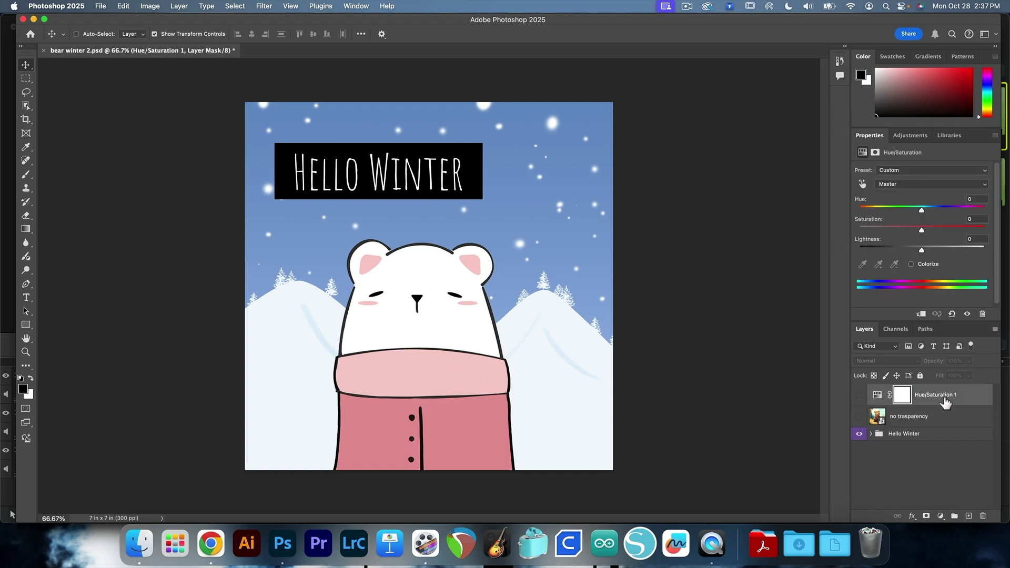
{"action": "left_click", "coordinate": [860, 396]}
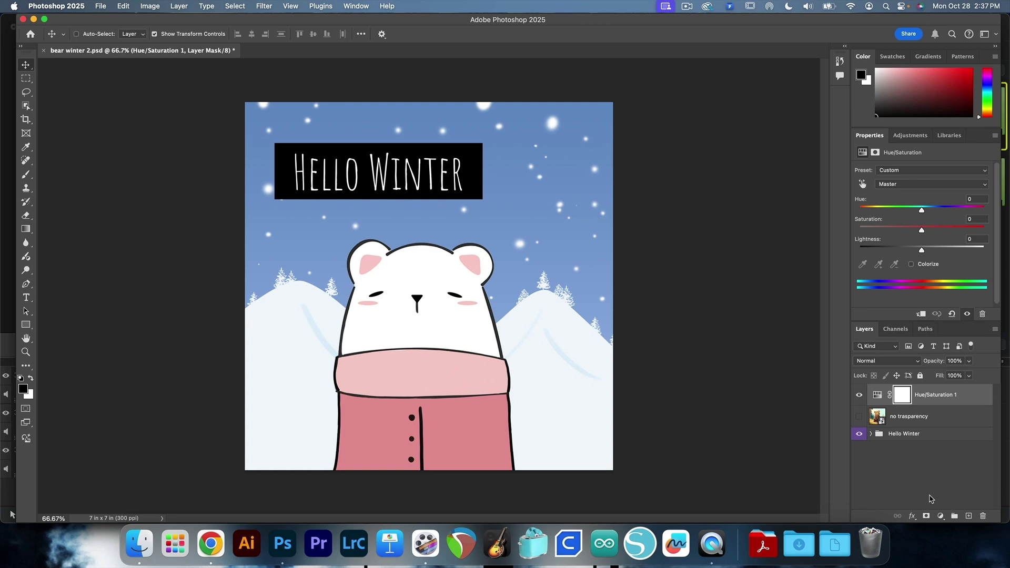
{"action": "left_click", "coordinate": [877, 395]}
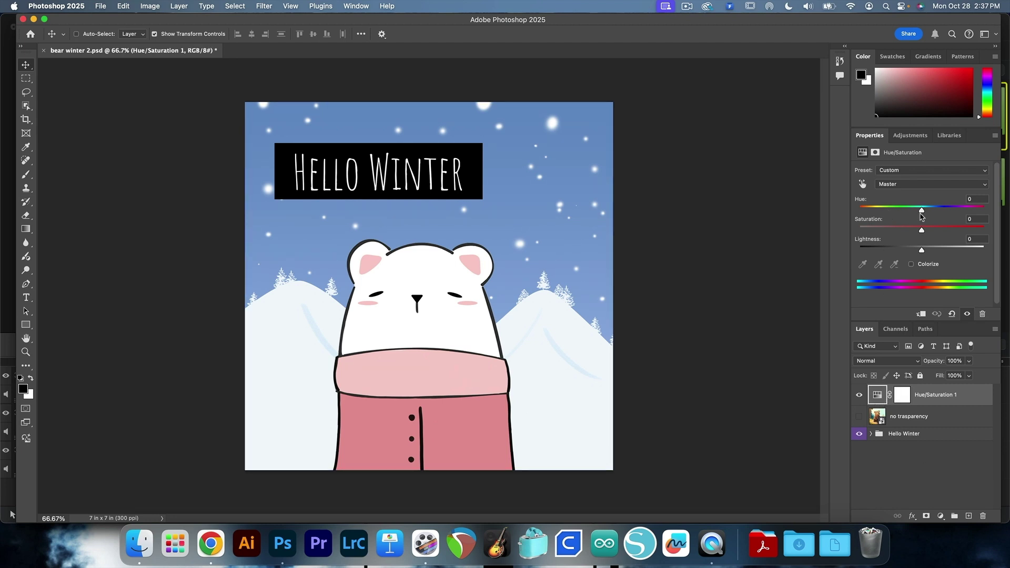
{"action": "left_click_drag", "start_coordinate": [922, 211], "coordinate": [951, 211]}
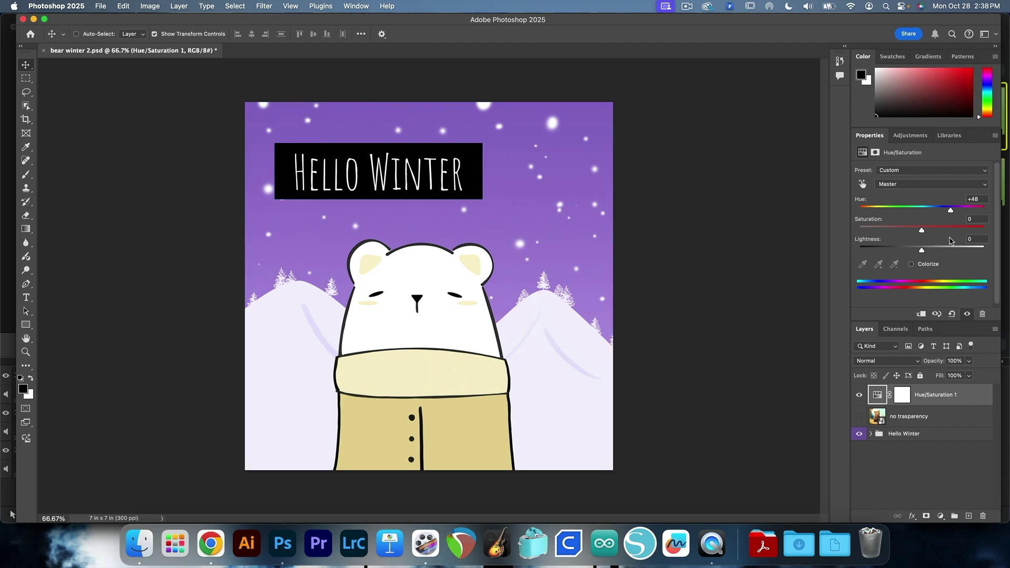
{"action": "mouse_move", "coordinate": [952, 212]}
{"action": "left_mouse_down"}
{"action": "mouse_move", "coordinate": [886, 212]}
{"action": "mouse_move", "coordinate": [950, 211]}
{"action": "left_mouse_up"}
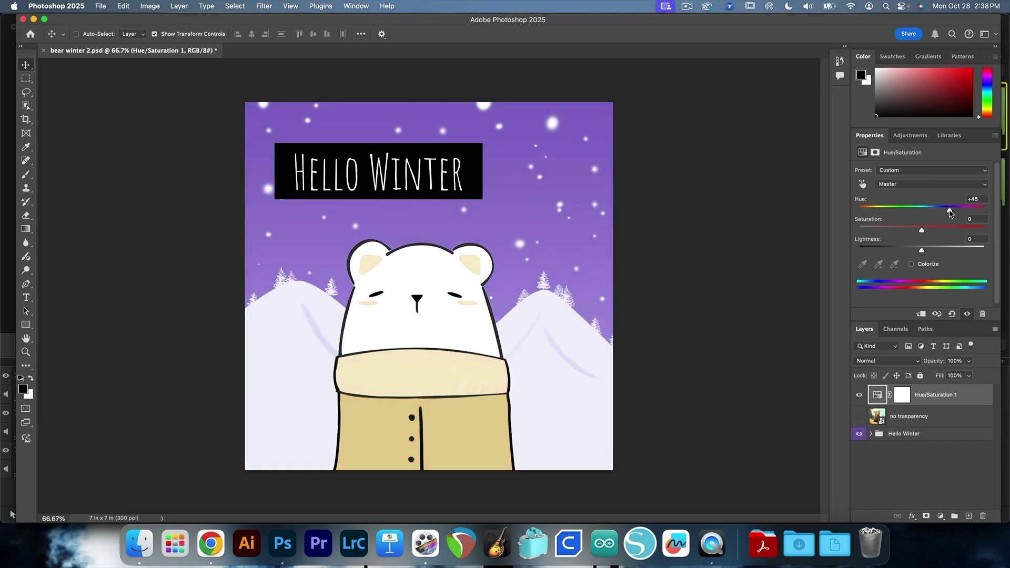